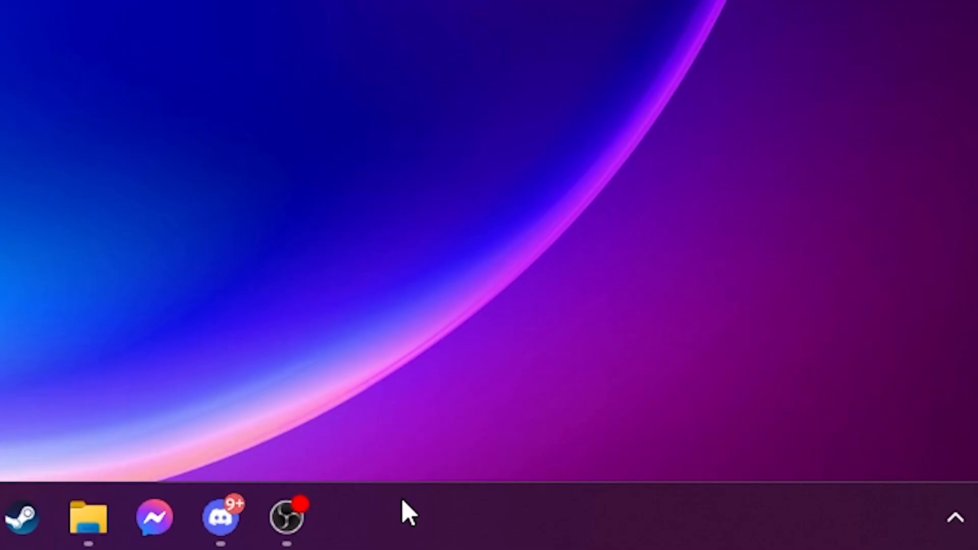
Launch Task Manager from the taskbar and go to the Startup apps list
{"action": "right_click", "coordinate": [664, 534]}
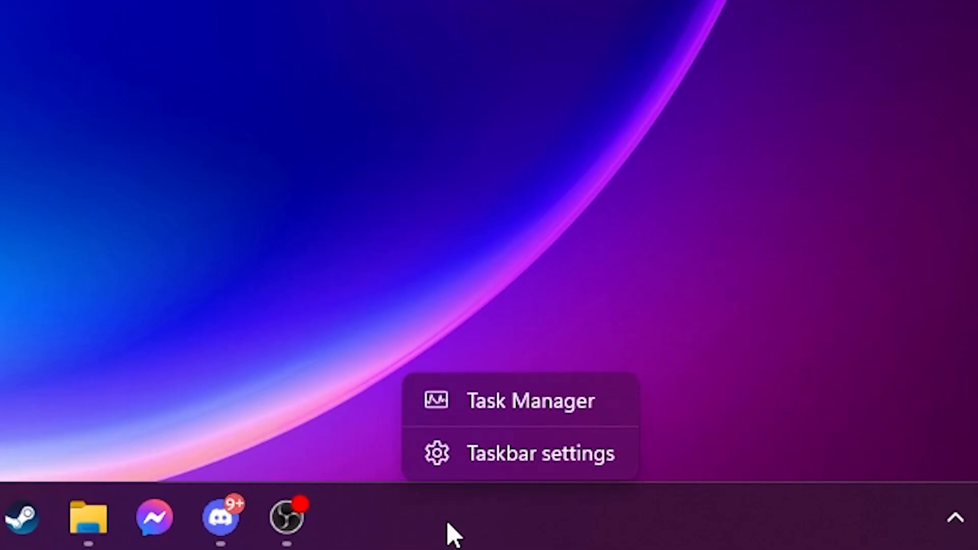
{"action": "left_click", "coordinate": [510, 420]}
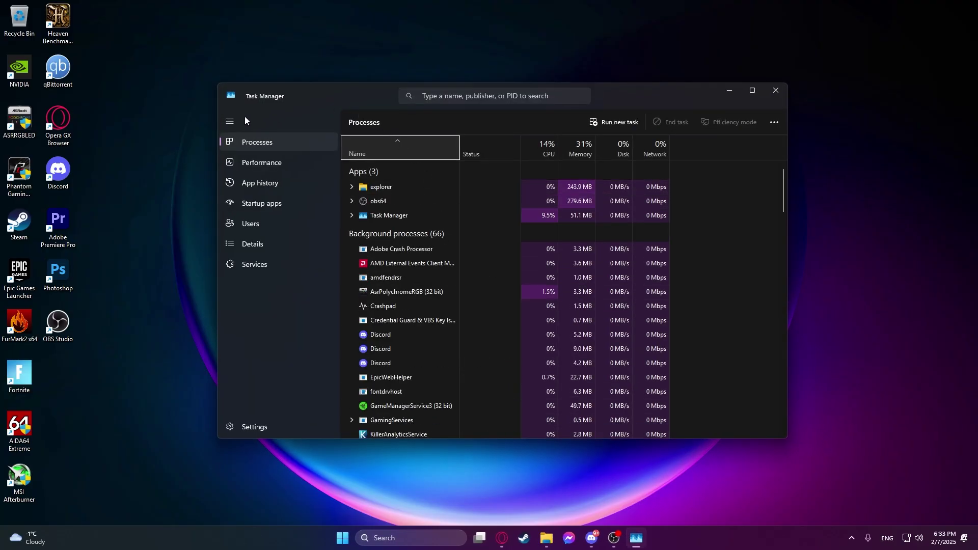
{"action": "left_click", "coordinate": [233, 122]}
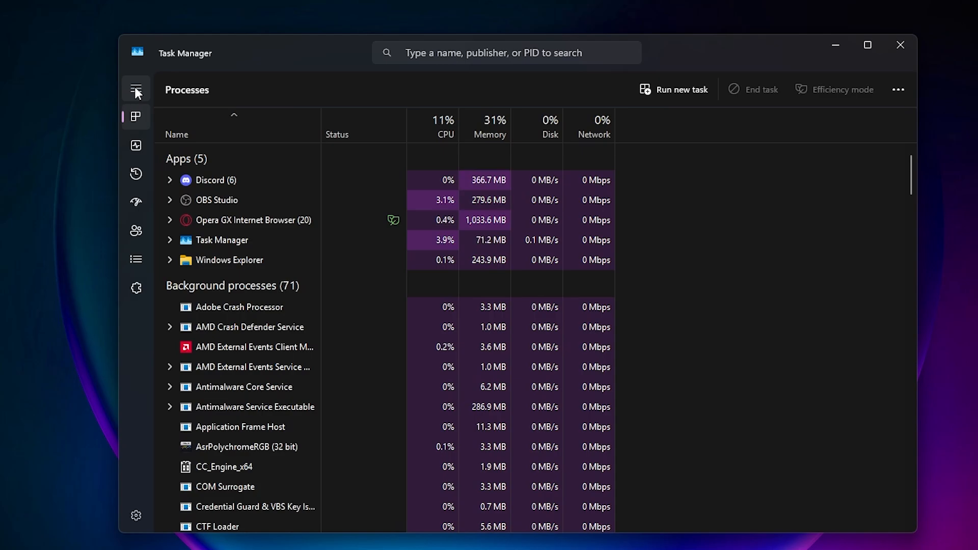
{"action": "left_click", "coordinate": [135, 86]}
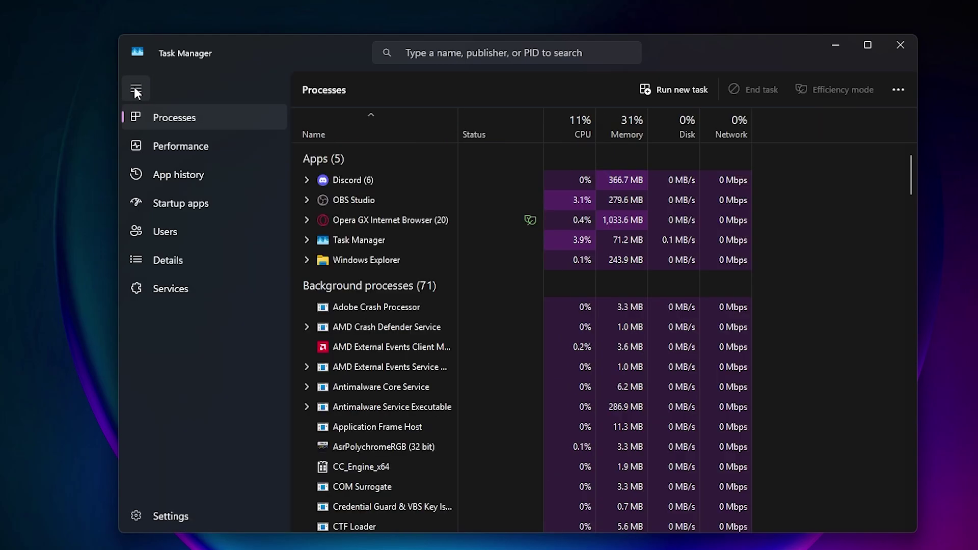
{"action": "left_click", "coordinate": [177, 209]}
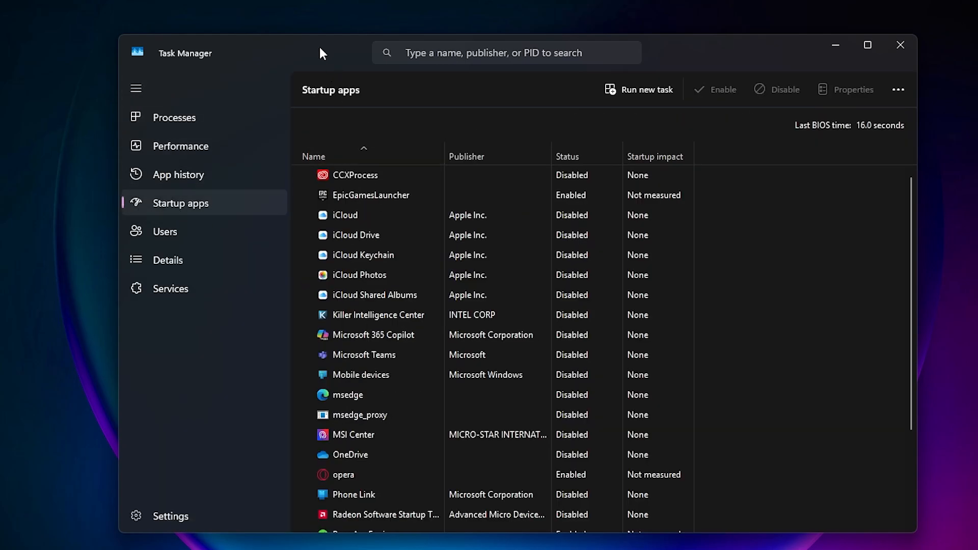
{"action": "scroll", "coordinate": [517, 258], "scroll_direction": "down", "scroll_amount": 2}
{"action": "scroll", "coordinate": [535, 331], "scroll_direction": "down", "scroll_amount": 1}
{"action": "scroll", "coordinate": [535, 330], "scroll_direction": "up", "scroll_amount": 3}
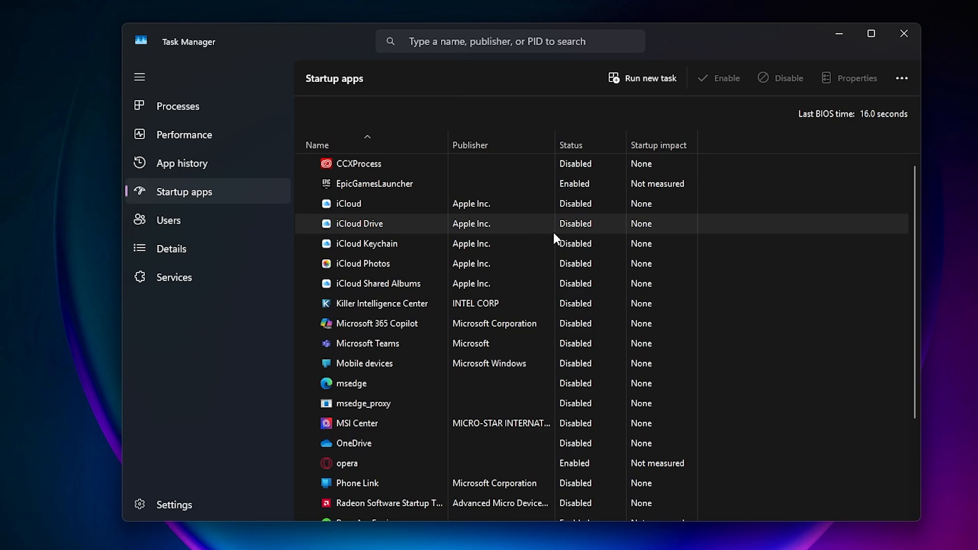
{"action": "scroll", "coordinate": [548, 235], "scroll_direction": "down", "scroll_amount": 2}
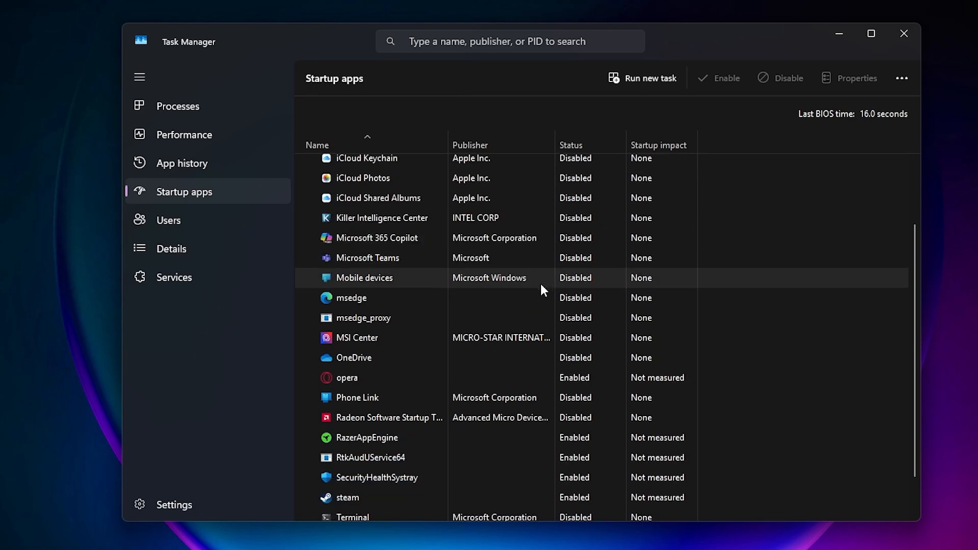
{"action": "scroll", "coordinate": [483, 305], "scroll_direction": "down", "scroll_amount": 1}
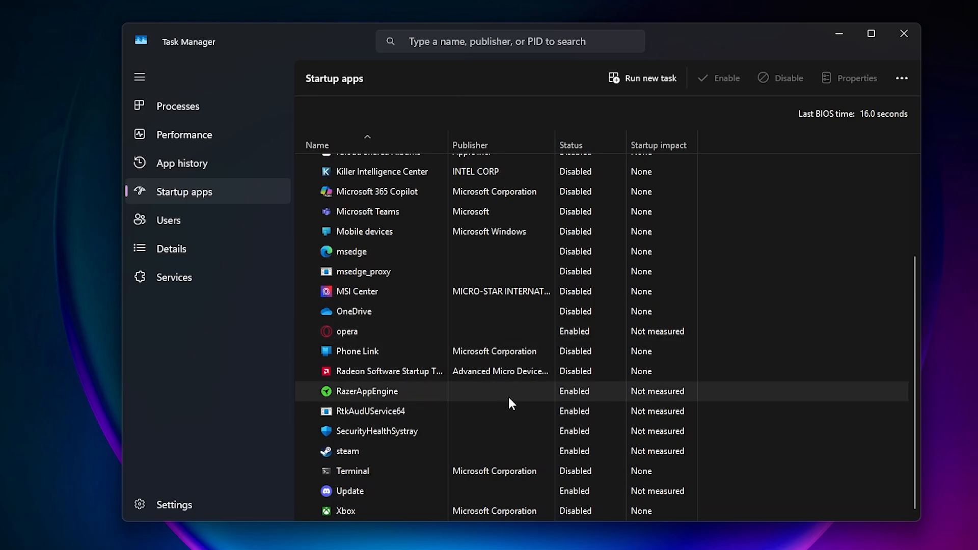
Disable RazerAppEngine as a startup app and close Task Manager
{"action": "left_click", "coordinate": [474, 392]}
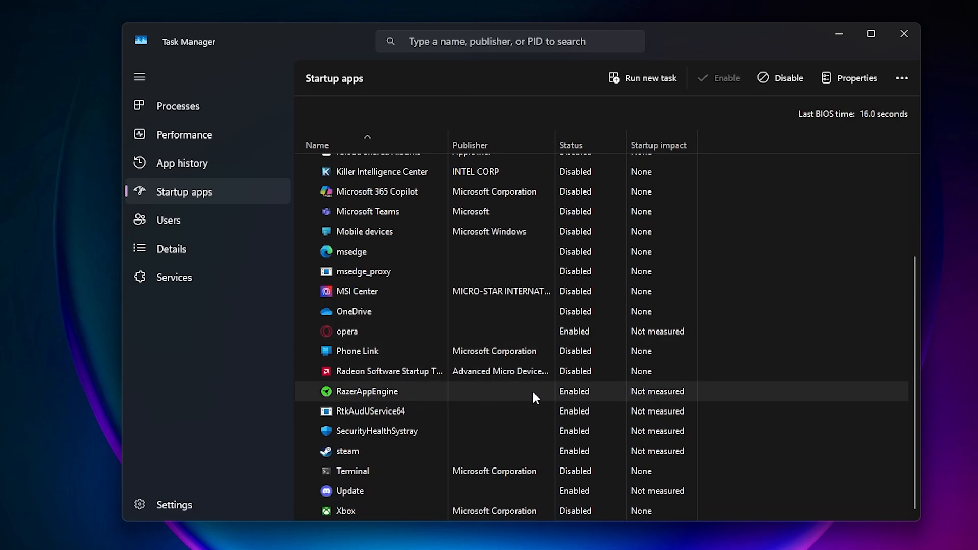
{"action": "left_click", "coordinate": [773, 83]}
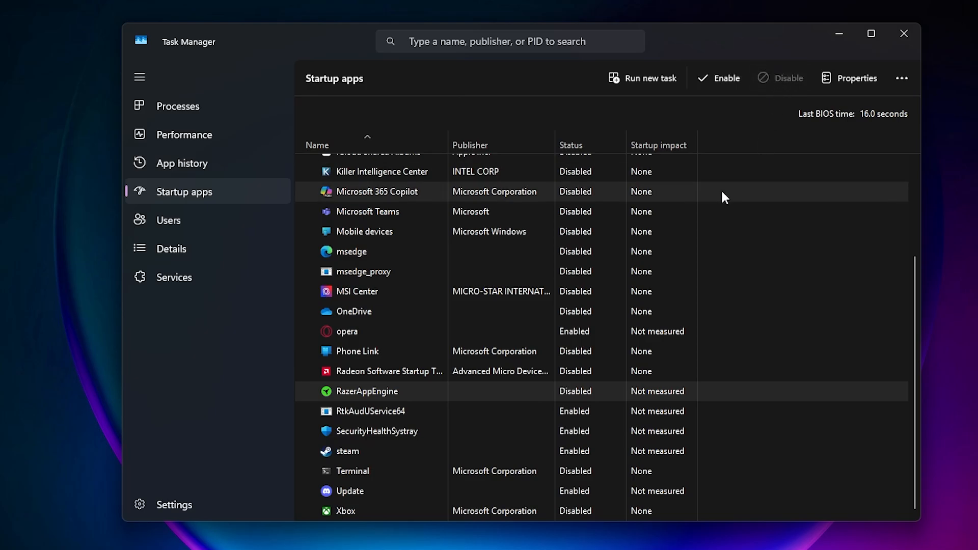
{"action": "scroll", "coordinate": [693, 229], "scroll_direction": "up", "scroll_amount": 5}
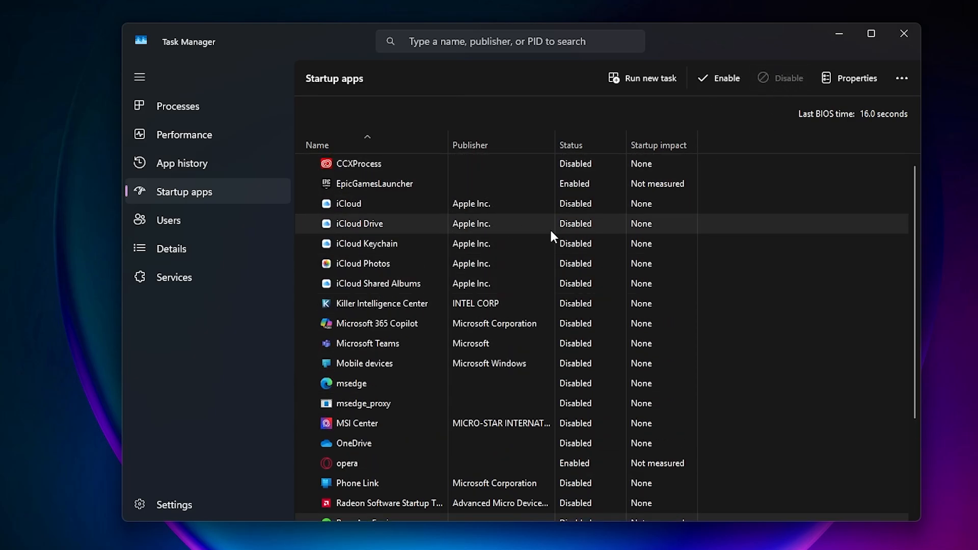
{"action": "scroll", "coordinate": [537, 297], "scroll_direction": "down", "scroll_amount": 1}
{"action": "scroll", "coordinate": [391, 225], "scroll_direction": "up", "scroll_amount": 1}
{"action": "scroll", "coordinate": [379, 345], "scroll_direction": "down", "scroll_amount": 3}
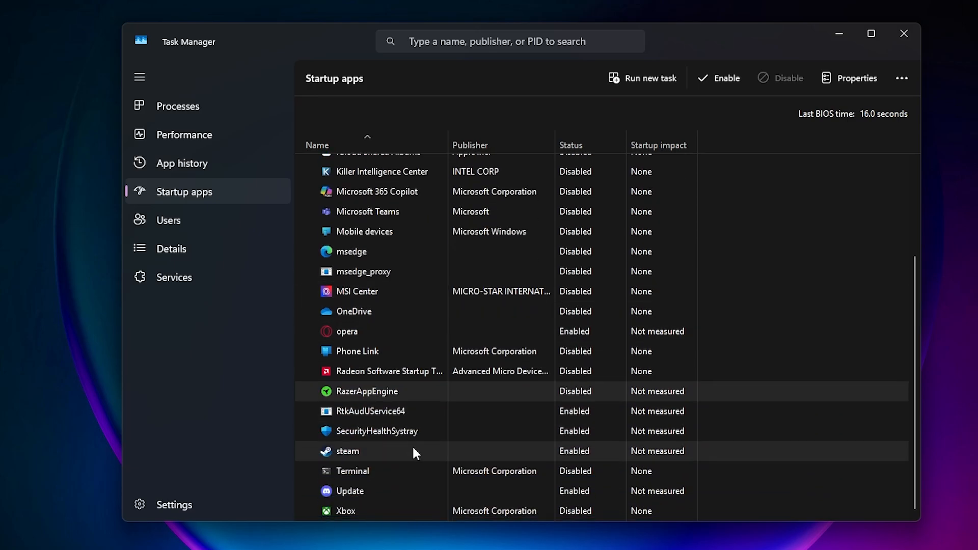
{"action": "scroll", "coordinate": [380, 235], "scroll_direction": "up", "scroll_amount": 3}
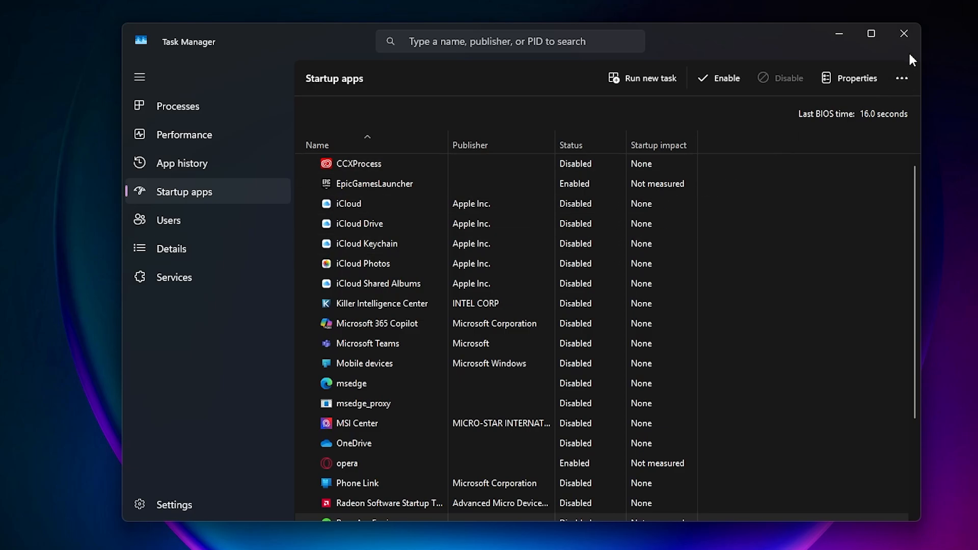
{"action": "left_click", "coordinate": [903, 34]}
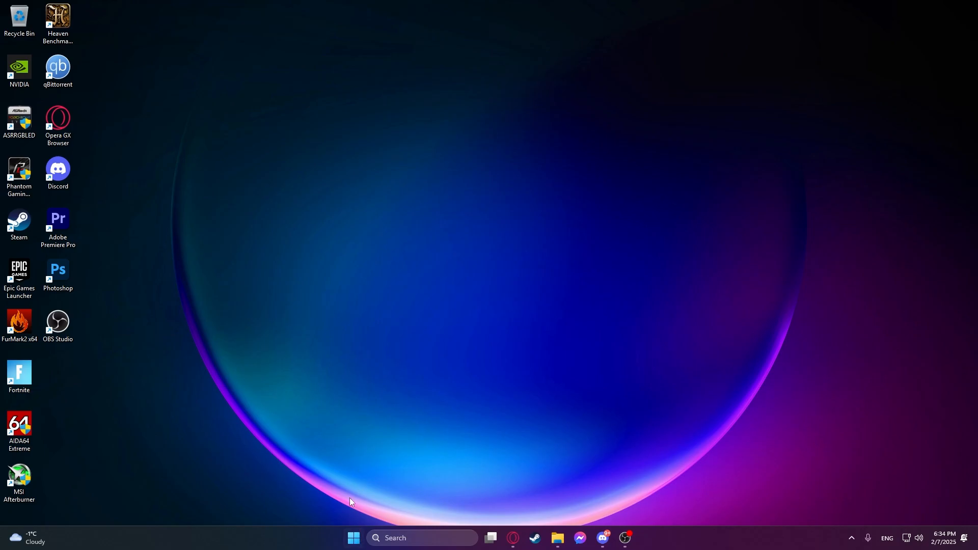
Review the Game Bar page in Windows Settings' Gaming section
{"action": "right_click", "coordinate": [353, 537]}
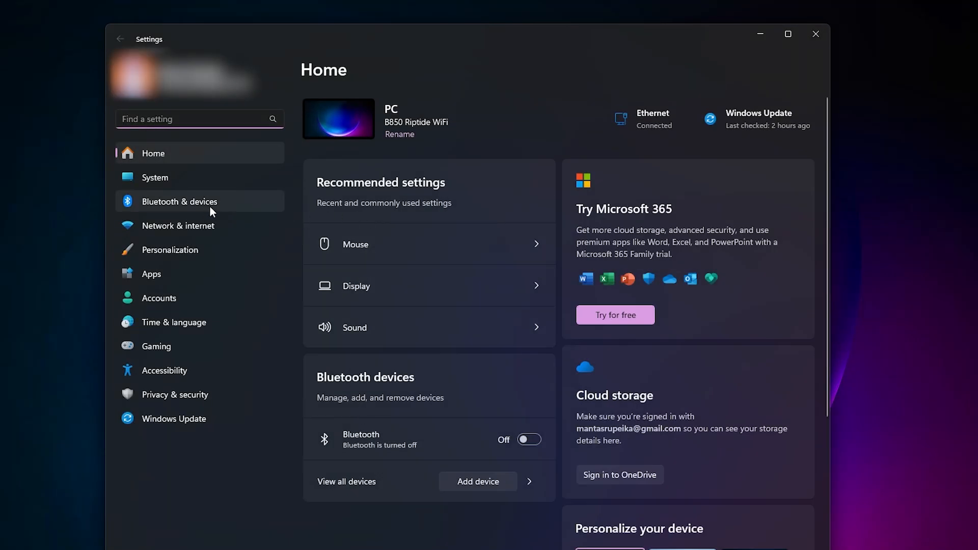
{"action": "left_click", "coordinate": [165, 344]}
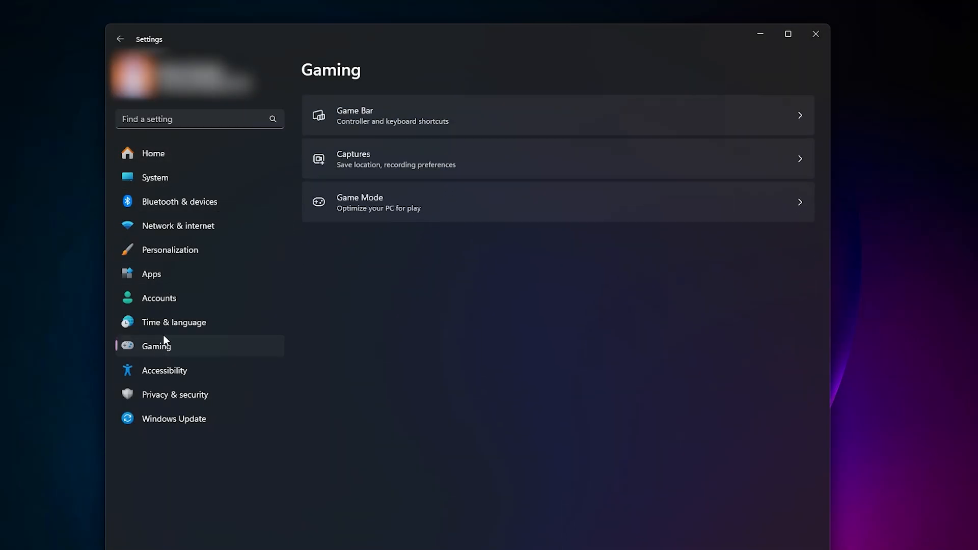
{"action": "left_click", "coordinate": [377, 118]}
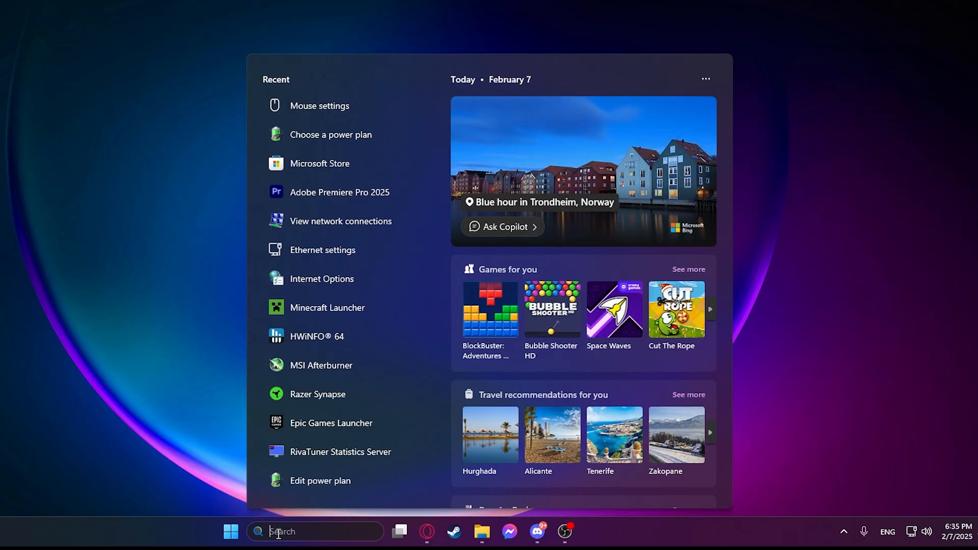
{"action": "type", "text": "po"}
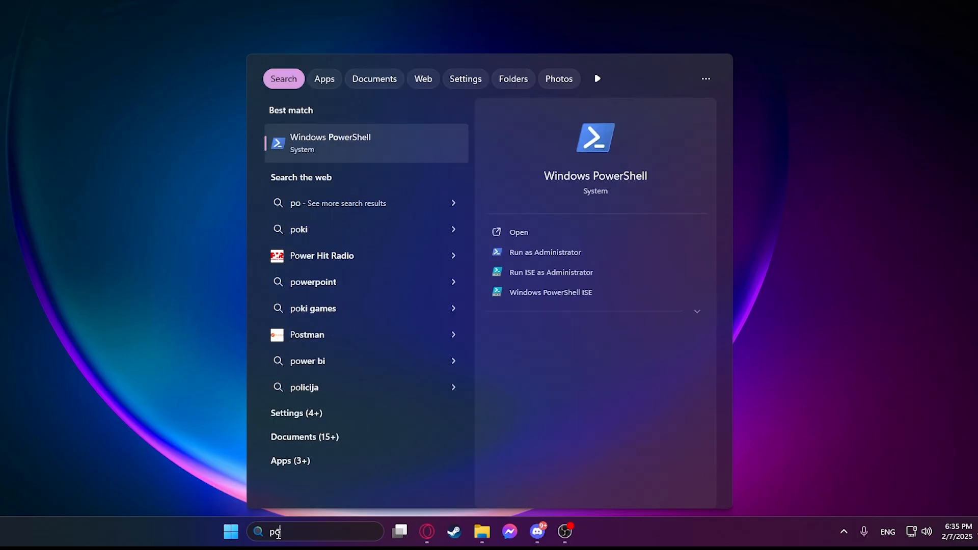
{"action": "type", "text": "wer"}
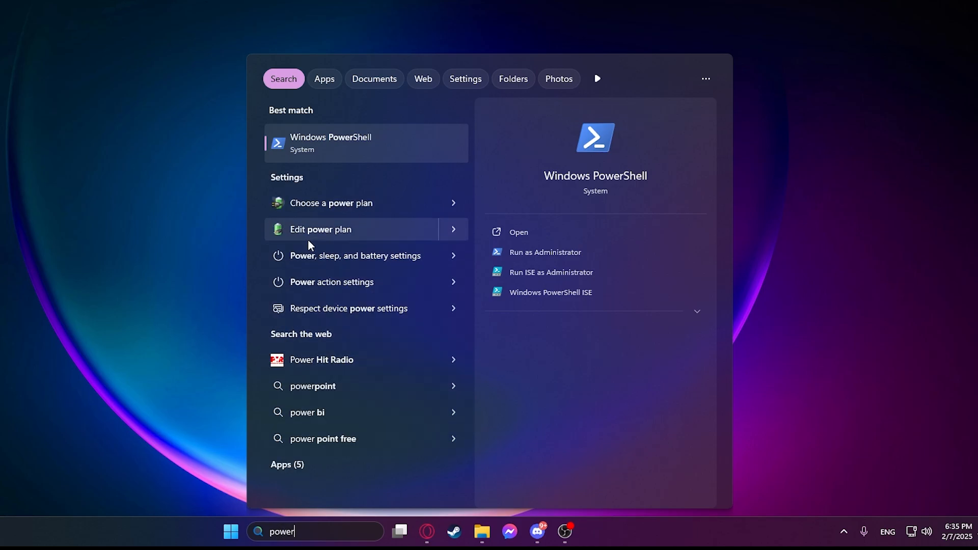
Review the Ultimate Performance plan in Control Panel's Power Options overview
{"action": "left_click", "coordinate": [315, 232]}
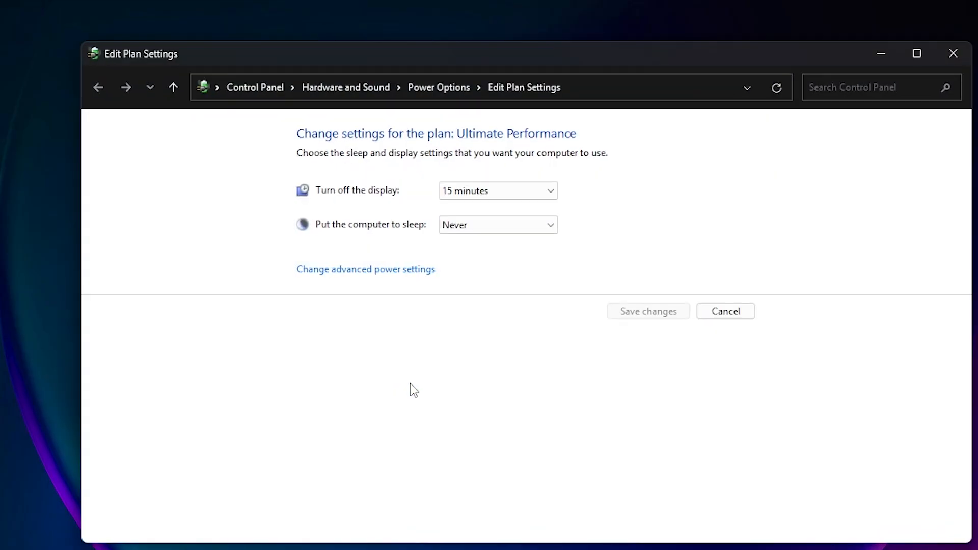
{"action": "left_click", "coordinate": [438, 87]}
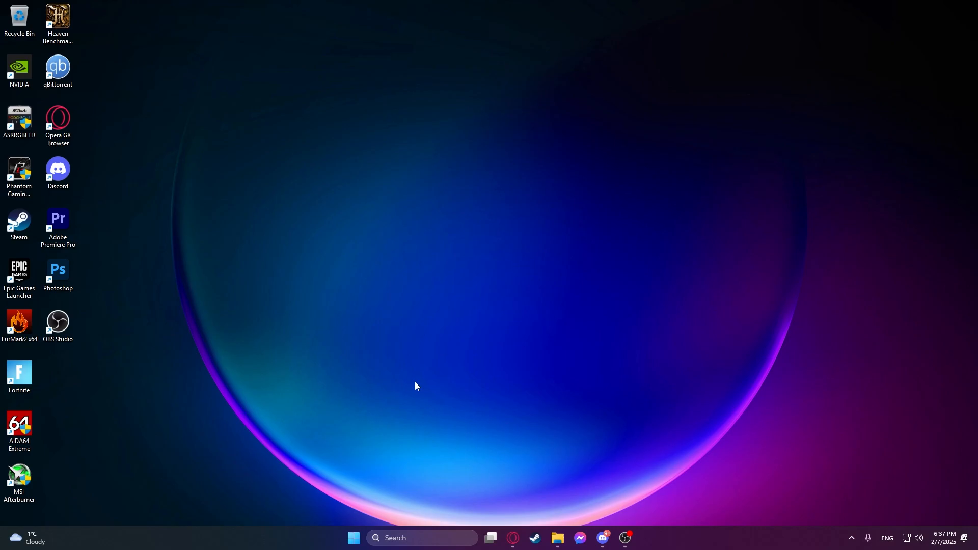
Bring up the Run dialog and clear the Open field ready for %temp%
{"action": "key", "text": "super+r"}
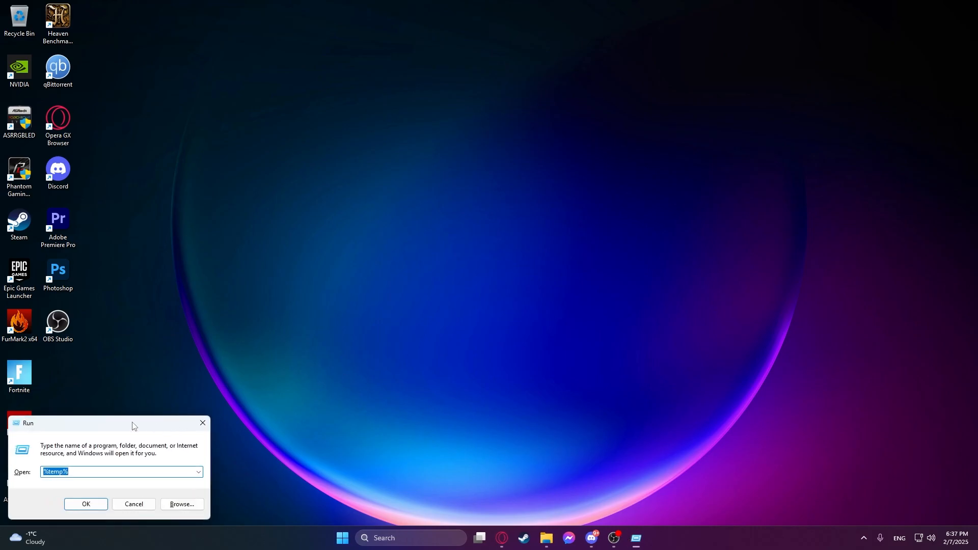
{"action": "left_click_drag", "start_coordinate": [134, 423], "coordinate": [459, 201]}
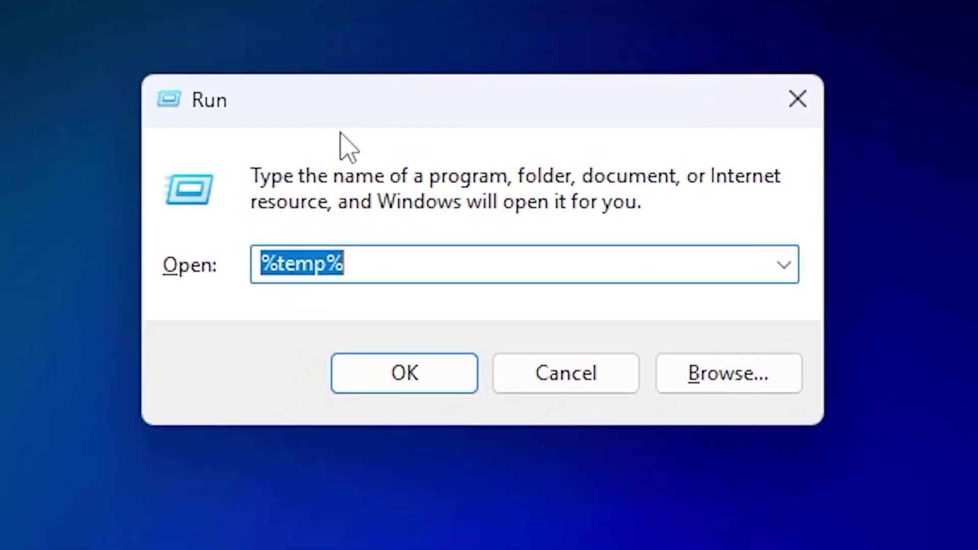
{"action": "left_click", "coordinate": [430, 251]}
{"action": "key", "text": "BackSpace"}
{"action": "key", "text": "BackSpace"}
{"action": "key", "text": "BackSpace"}
{"action": "key", "text": "BackSpace"}
{"action": "key", "text": "BackSpace"}
{"action": "key", "text": "BackSpace"}
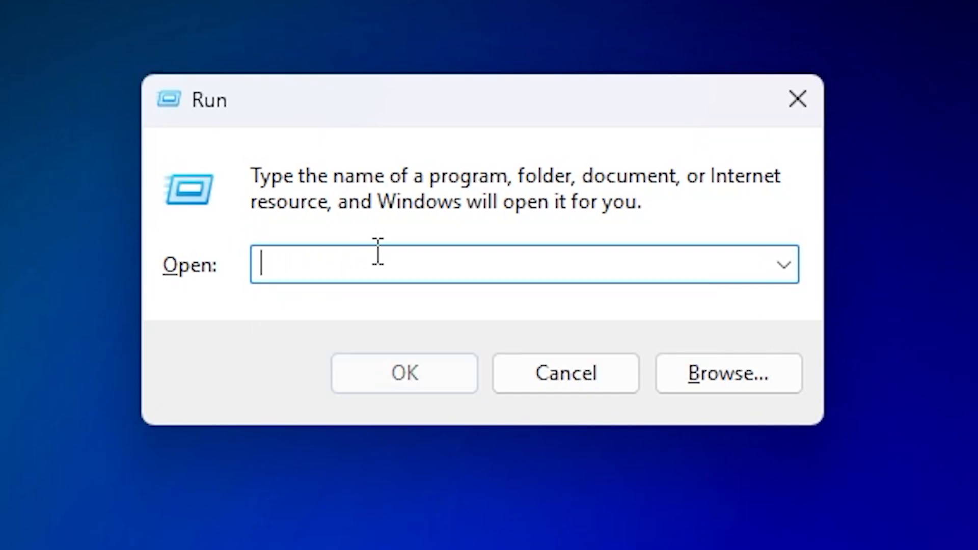
{"action": "type", "text": "%temp%"}
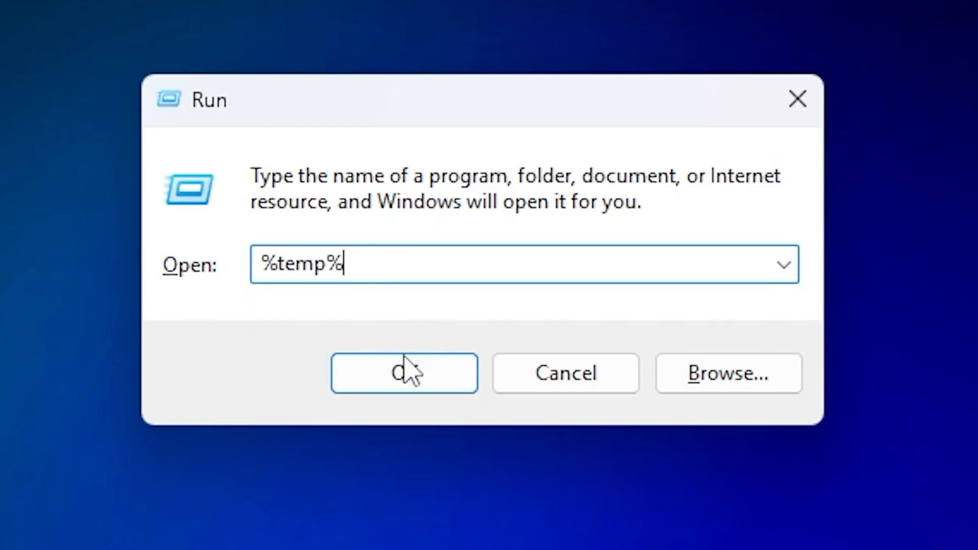
Run %temp% and select all 34 files in the Temp folder
{"action": "left_click", "coordinate": [404, 373]}
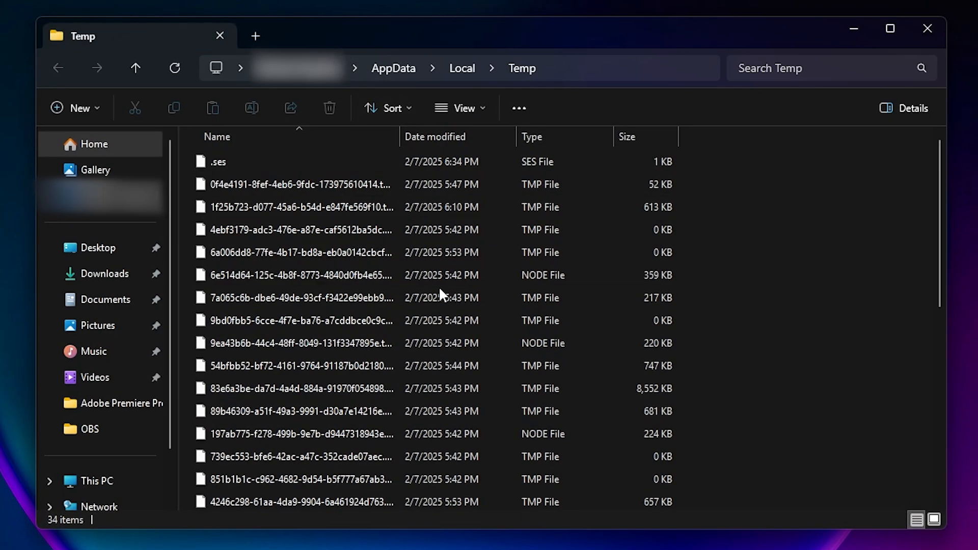
{"action": "scroll", "coordinate": [496, 321], "scroll_direction": "down", "scroll_amount": 5}
{"action": "scroll", "coordinate": [551, 332], "scroll_direction": "down", "scroll_amount": 5}
{"action": "scroll", "coordinate": [612, 323], "scroll_direction": "up", "scroll_amount": 5}
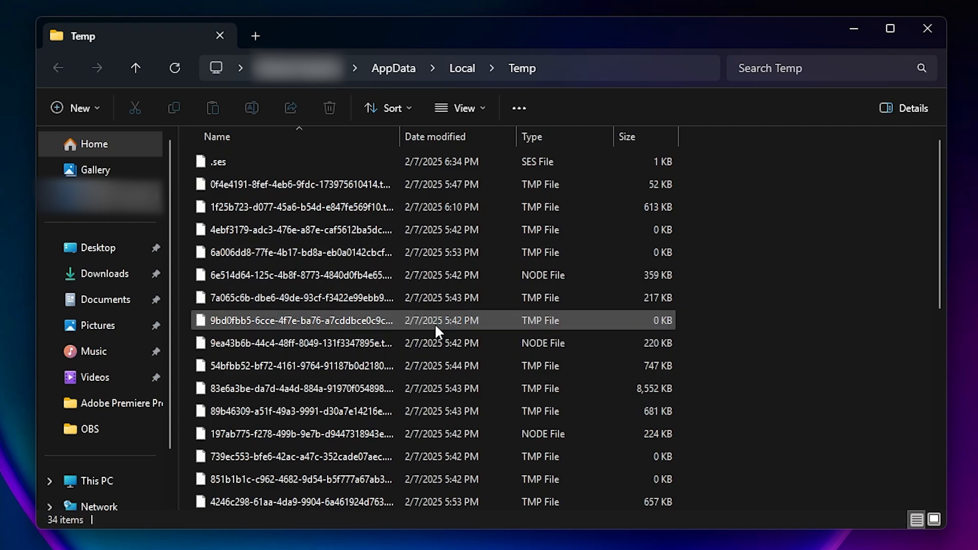
{"action": "scroll", "coordinate": [572, 338], "scroll_direction": "down", "scroll_amount": 5}
{"action": "scroll", "coordinate": [596, 338], "scroll_direction": "down", "scroll_amount": 3}
{"action": "scroll", "coordinate": [597, 337], "scroll_direction": "up", "scroll_amount": 8}
{"action": "scroll", "coordinate": [556, 332], "scroll_direction": "down", "scroll_amount": 5}
{"action": "scroll", "coordinate": [556, 332], "scroll_direction": "down", "scroll_amount": 5}
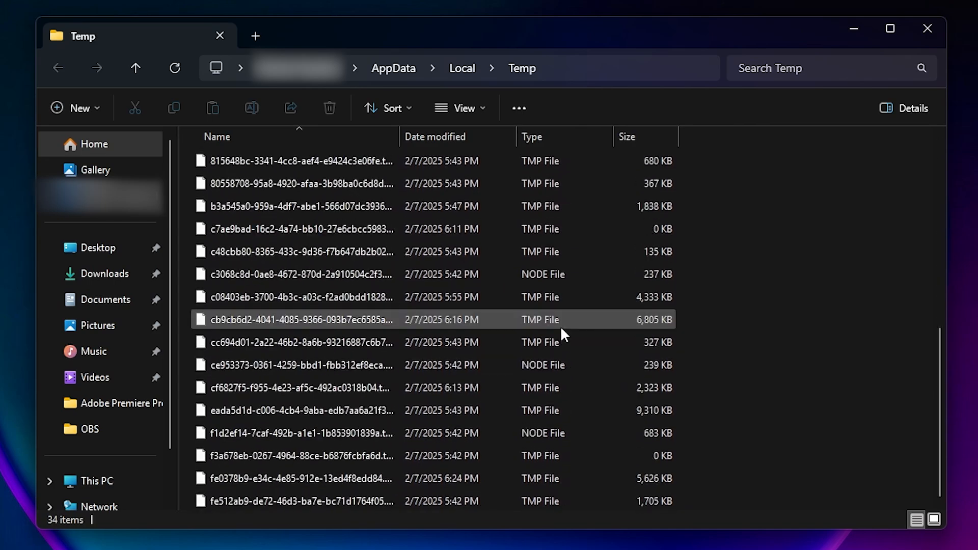
{"action": "scroll", "coordinate": [560, 326], "scroll_direction": "up", "scroll_amount": 3}
{"action": "scroll", "coordinate": [586, 322], "scroll_direction": "down", "scroll_amount": 3}
{"action": "scroll", "coordinate": [514, 284], "scroll_direction": "up", "scroll_amount": 2}
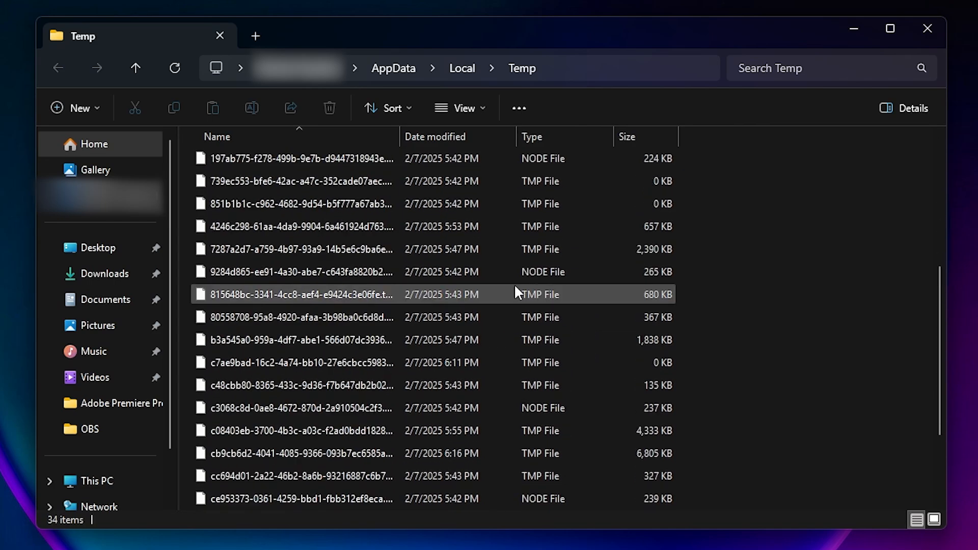
{"action": "scroll", "coordinate": [515, 283], "scroll_direction": "up", "scroll_amount": 3}
{"action": "scroll", "coordinate": [561, 284], "scroll_direction": "up", "scroll_amount": 2}
{"action": "scroll", "coordinate": [562, 285], "scroll_direction": "down", "scroll_amount": 3}
{"action": "scroll", "coordinate": [443, 385], "scroll_direction": "down", "scroll_amount": 3}
{"action": "scroll", "coordinate": [449, 386], "scroll_direction": "down", "scroll_amount": 4}
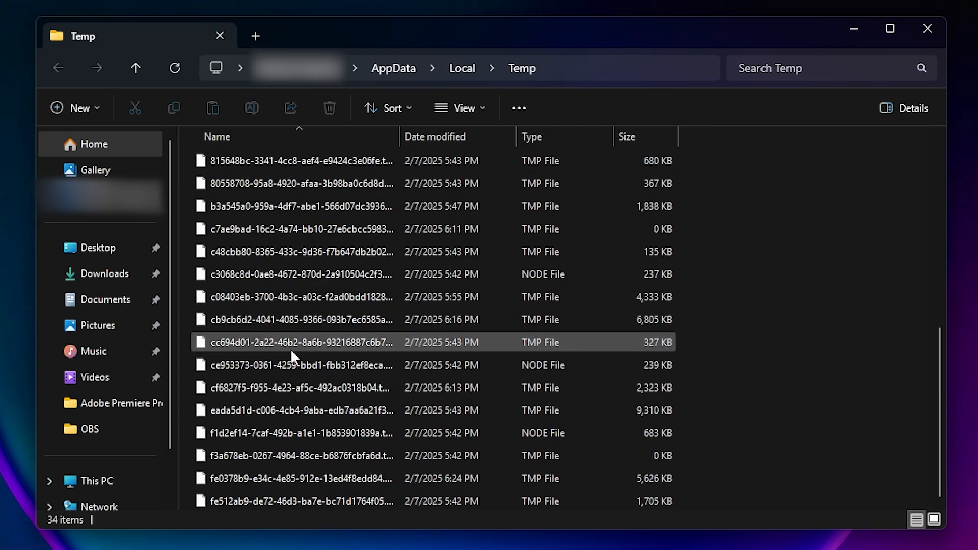
{"action": "scroll", "coordinate": [452, 368], "scroll_direction": "up", "scroll_amount": 3}
{"action": "scroll", "coordinate": [477, 269], "scroll_direction": "up", "scroll_amount": 3}
{"action": "scroll", "coordinate": [374, 338], "scroll_direction": "down", "scroll_amount": 6}
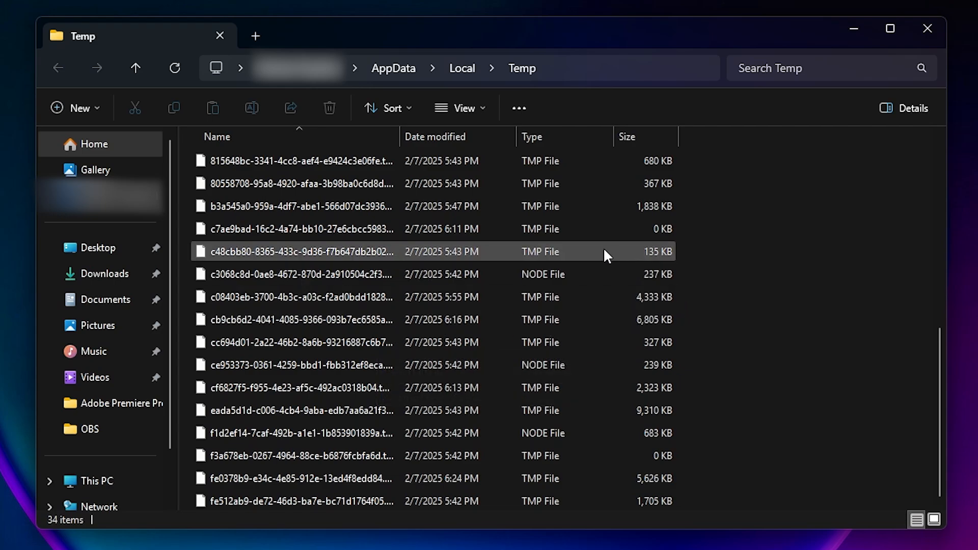
{"action": "scroll", "coordinate": [602, 247], "scroll_direction": "up", "scroll_amount": 6}
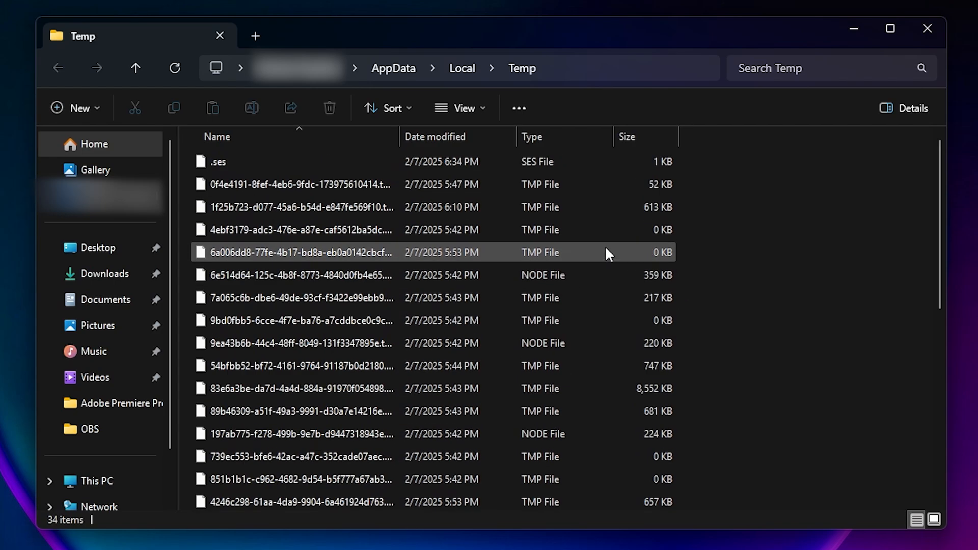
{"action": "scroll", "coordinate": [518, 290], "scroll_direction": "down", "scroll_amount": 3}
{"action": "scroll", "coordinate": [472, 328], "scroll_direction": "down", "scroll_amount": 3}
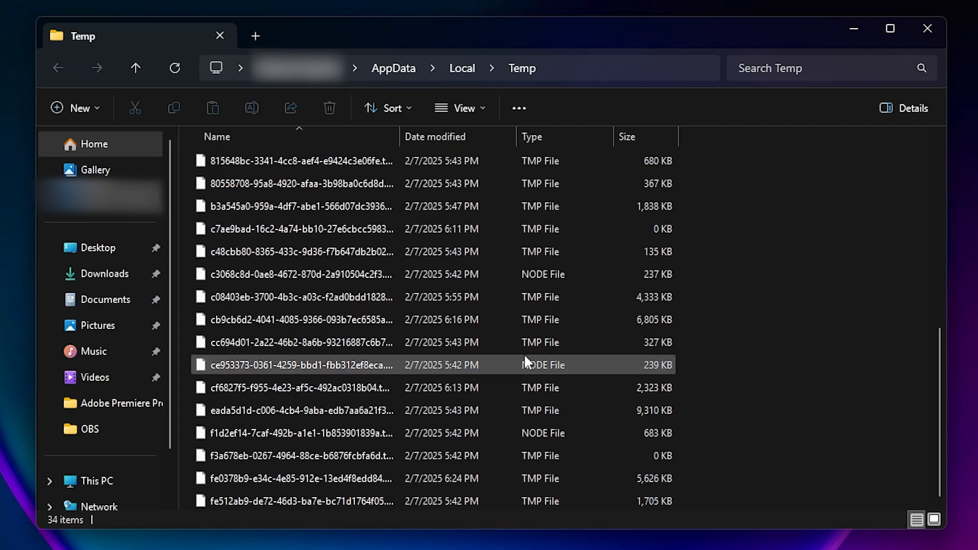
{"action": "scroll", "coordinate": [752, 296], "scroll_direction": "up", "scroll_amount": 6}
{"action": "scroll", "coordinate": [556, 298], "scroll_direction": "down", "scroll_amount": 6}
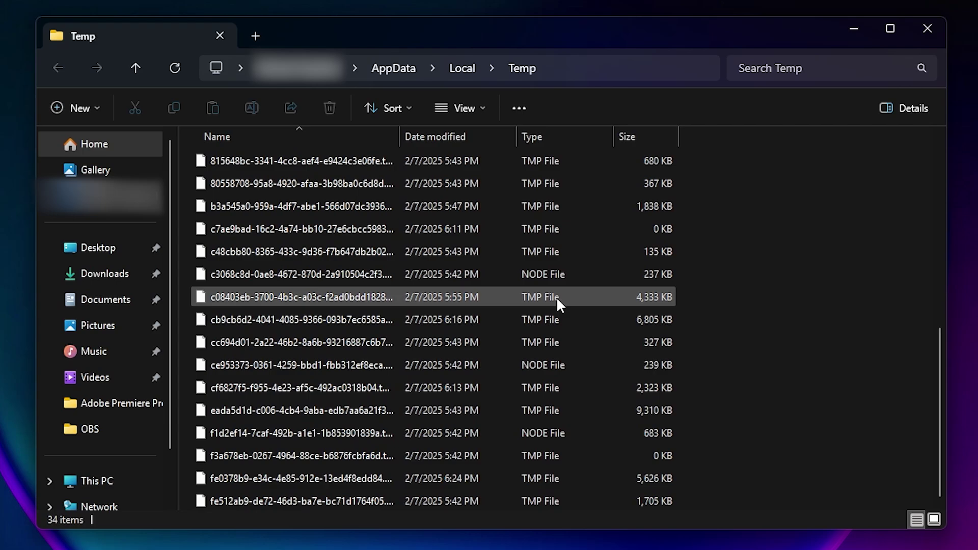
{"action": "left_click", "coordinate": [539, 326]}
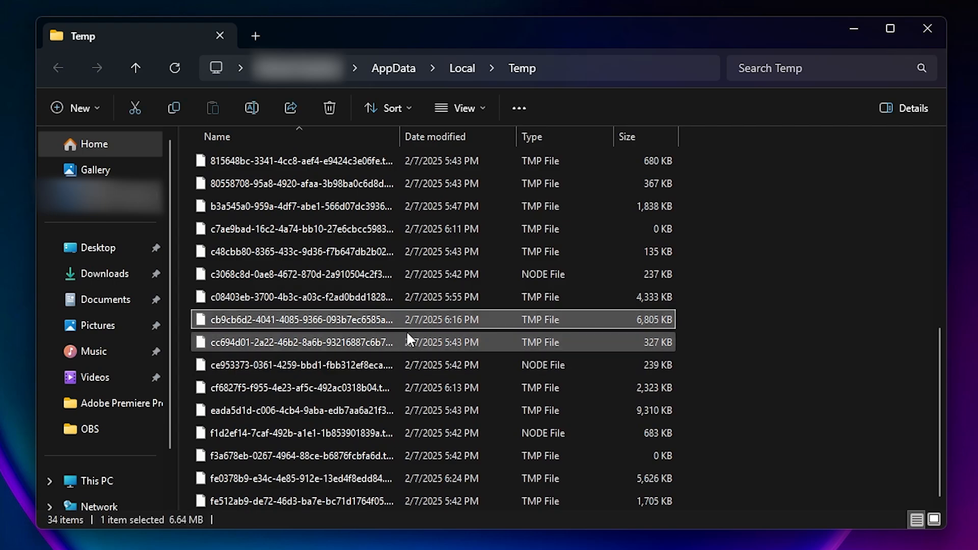
{"action": "key", "text": "ctrl+a"}
{"action": "scroll", "coordinate": [406, 331], "scroll_direction": "up", "scroll_amount": 6}
{"action": "scroll", "coordinate": [406, 331], "scroll_direction": "down", "scroll_amount": 3}
{"action": "scroll", "coordinate": [459, 329], "scroll_direction": "down", "scroll_amount": 3}
{"action": "scroll", "coordinate": [450, 305], "scroll_direction": "up", "scroll_amount": 3}
{"action": "scroll", "coordinate": [474, 290], "scroll_direction": "up", "scroll_amount": 3}
{"action": "scroll", "coordinate": [423, 314], "scroll_direction": "down", "scroll_amount": 3}
{"action": "scroll", "coordinate": [390, 363], "scroll_direction": "down", "scroll_amount": 3}
Delete the selected temp files, skipping all files in use
{"action": "right_click", "coordinate": [400, 343]}
{"action": "left_click", "coordinate": [621, 371]}
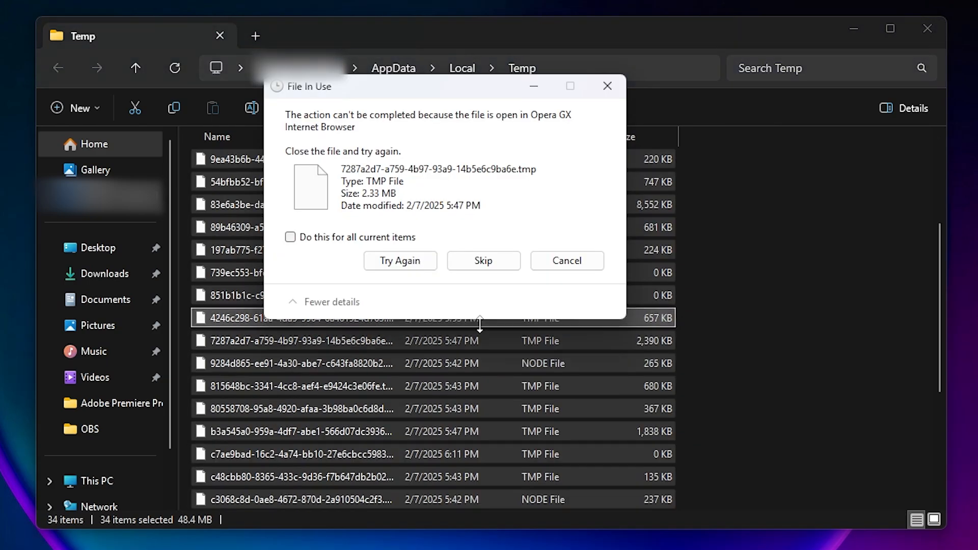
{"action": "left_click", "coordinate": [415, 259]}
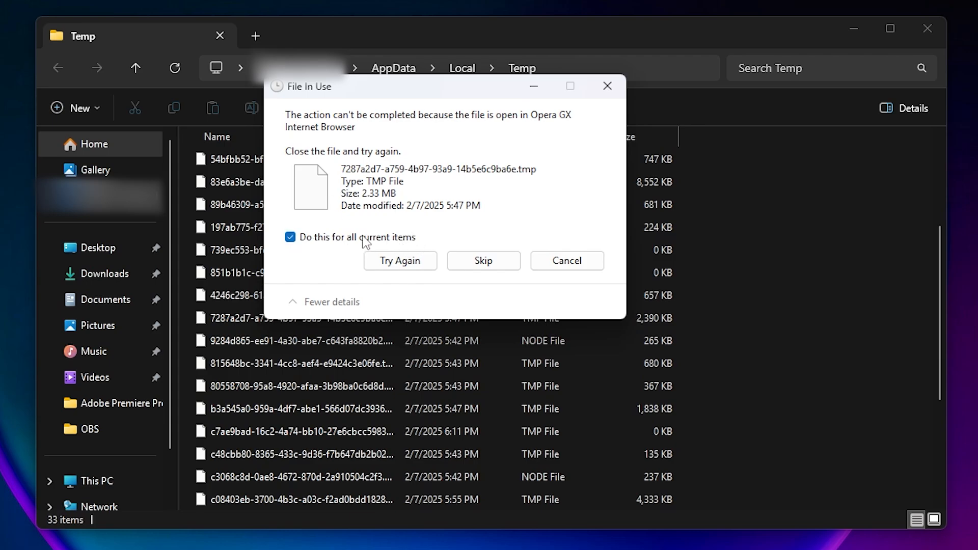
{"action": "left_click", "coordinate": [486, 260]}
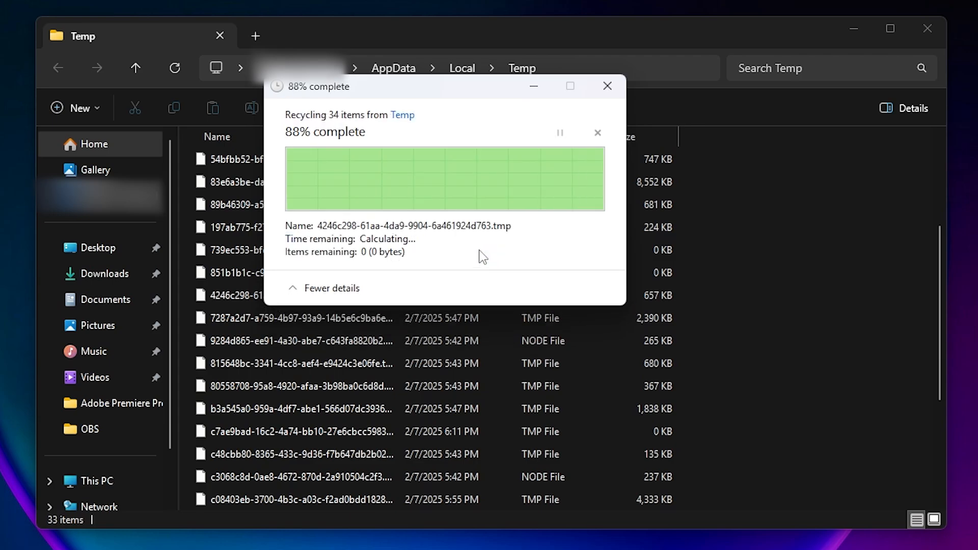
{"action": "scroll", "coordinate": [535, 306], "scroll_direction": "down", "scroll_amount": 5}
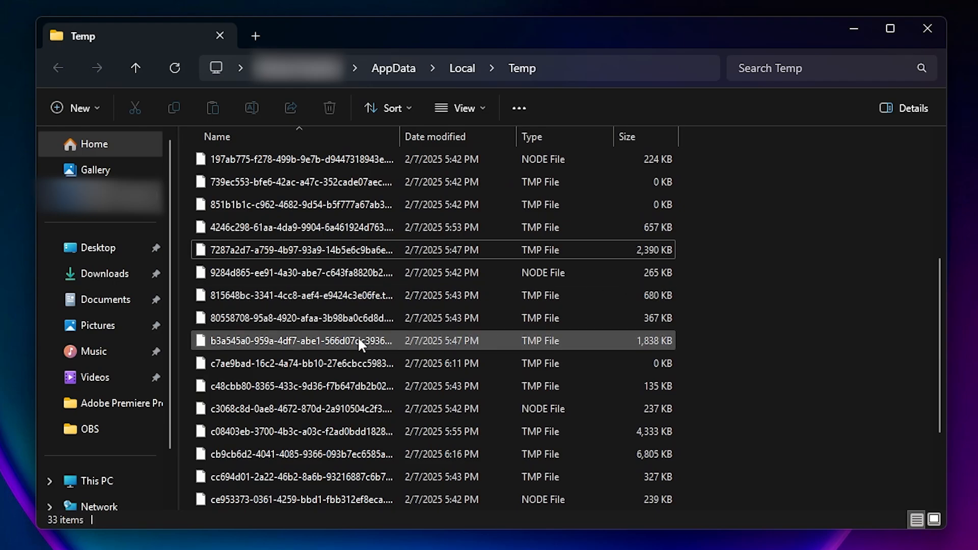
{"action": "scroll", "coordinate": [457, 360], "scroll_direction": "up", "scroll_amount": 5}
{"action": "scroll", "coordinate": [373, 332], "scroll_direction": "down", "scroll_amount": 5}
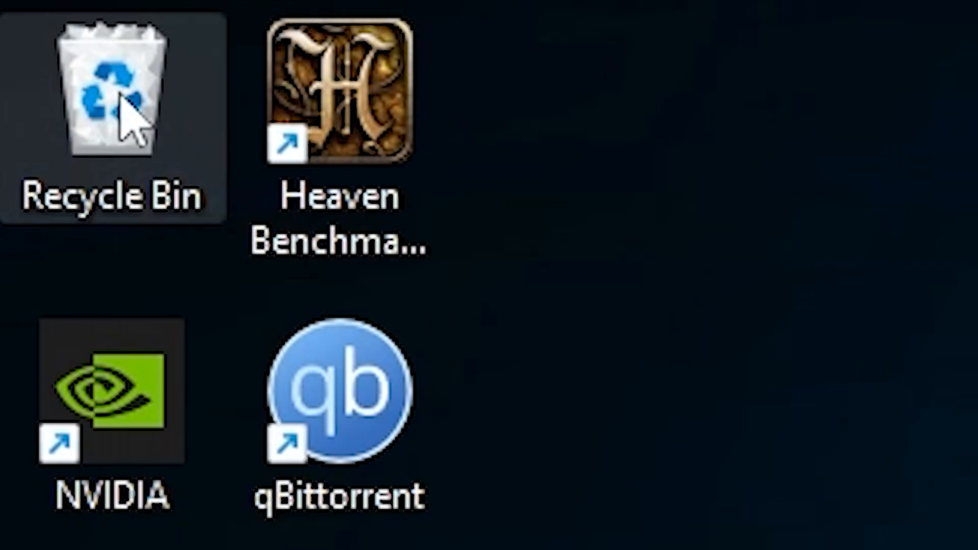
Empty the Recycle Bin from the desktop
{"action": "right_click", "coordinate": [107, 92]}
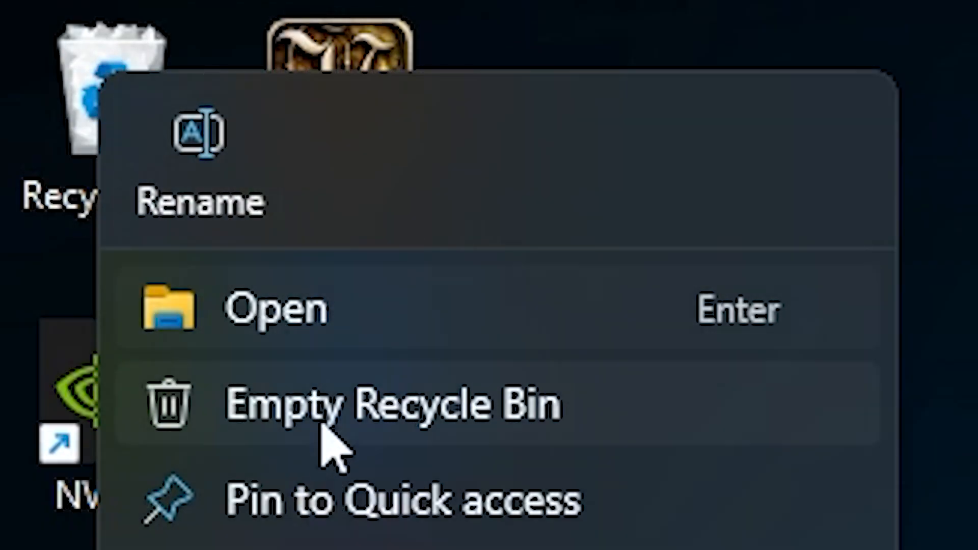
{"action": "left_click", "coordinate": [336, 405]}
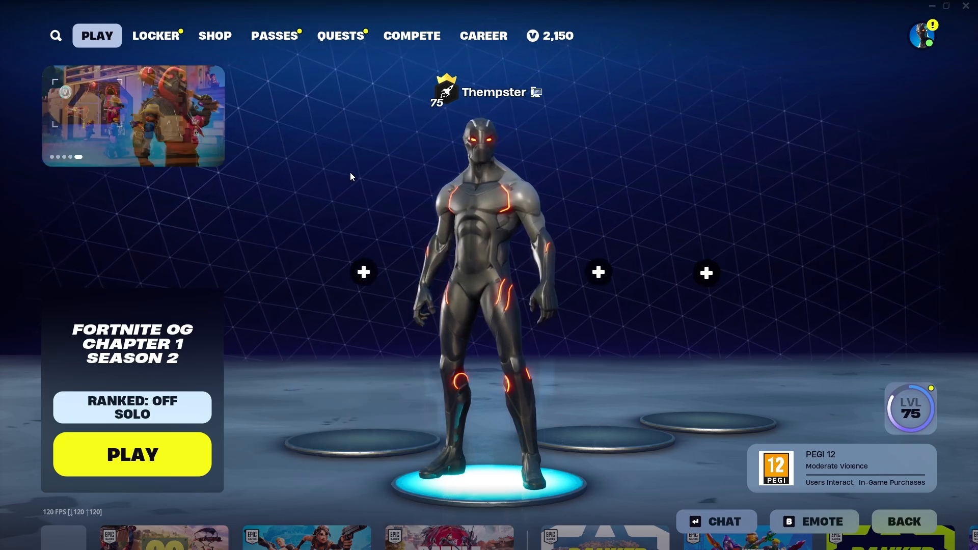
Reach Fortnite's video settings from the lobby's Social panel
{"action": "left_click", "coordinate": [922, 35]}
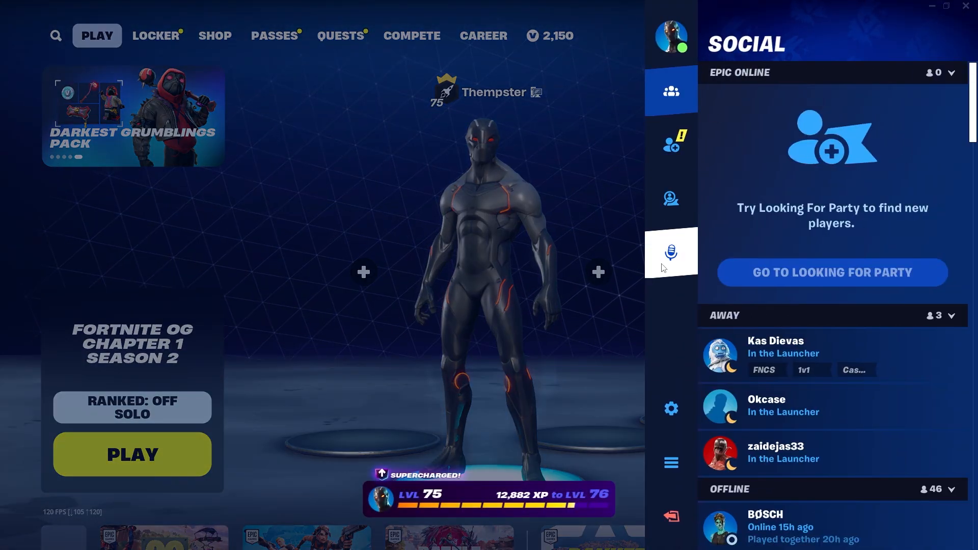
{"action": "left_click", "coordinate": [671, 408]}
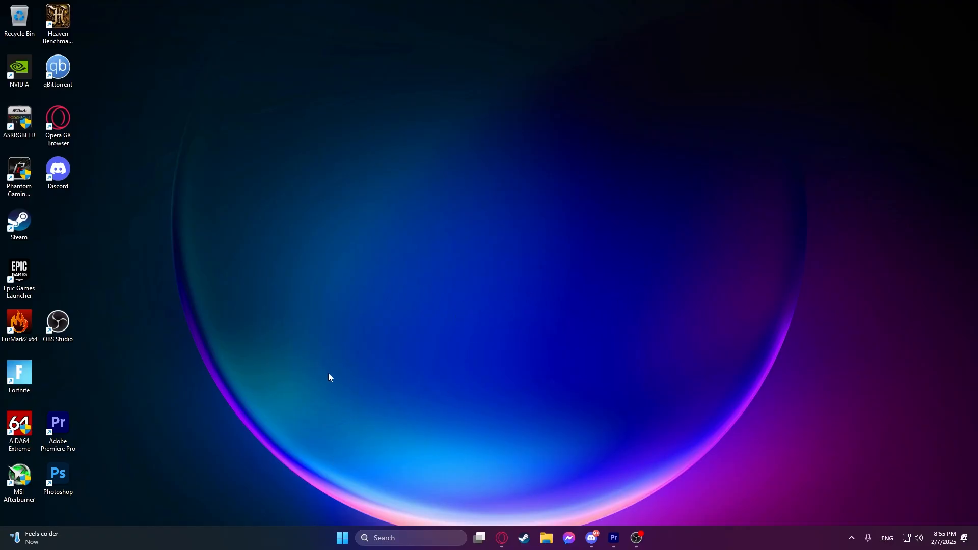
Go to the Display page in Windows Settings via the system shortcuts menu
{"action": "right_click", "coordinate": [342, 536]}
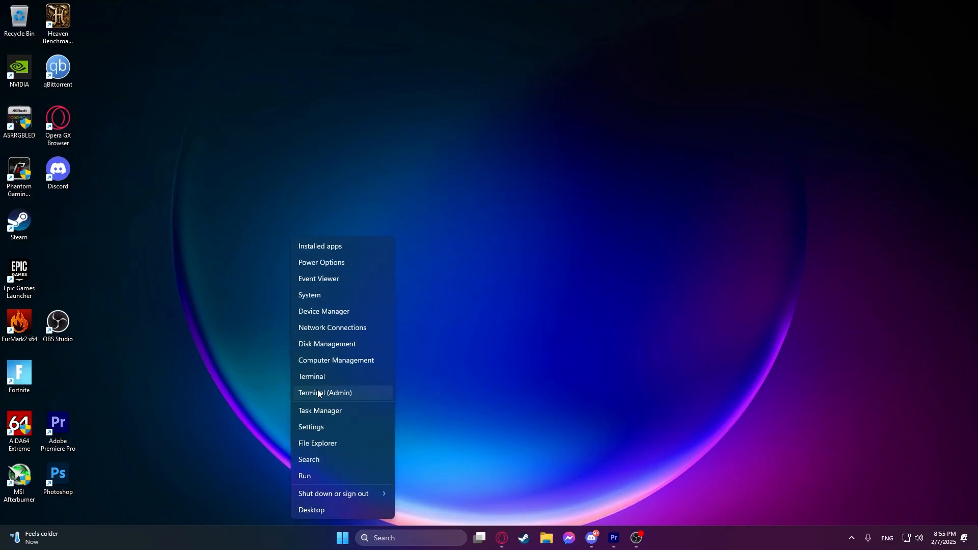
{"action": "left_click", "coordinate": [314, 424]}
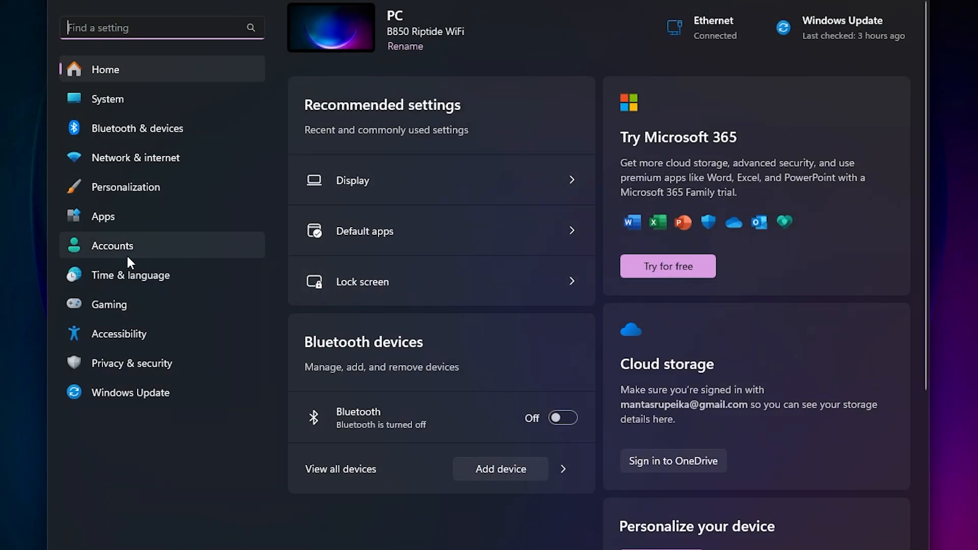
{"action": "left_click", "coordinate": [107, 101]}
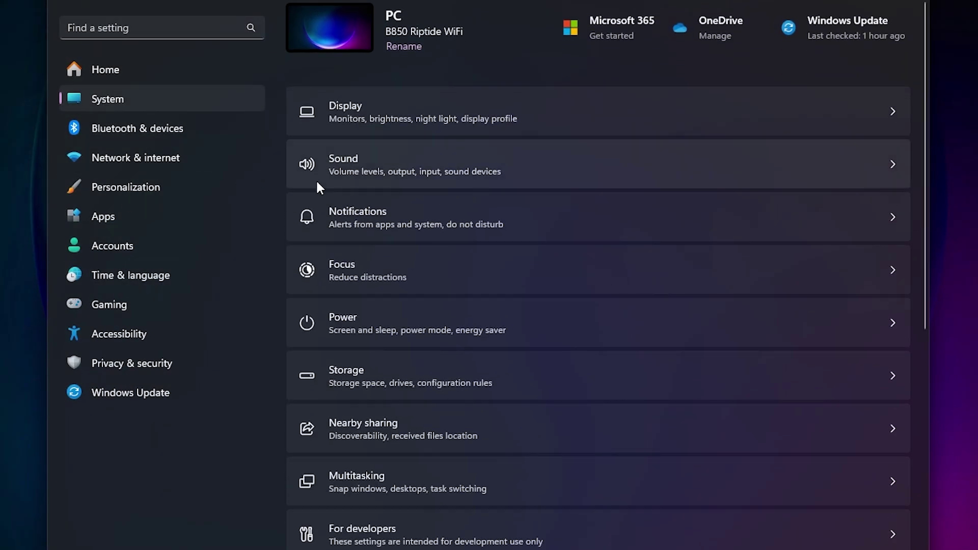
{"action": "left_click", "coordinate": [421, 102]}
{"action": "scroll", "coordinate": [484, 154], "scroll_direction": "down", "scroll_amount": 3}
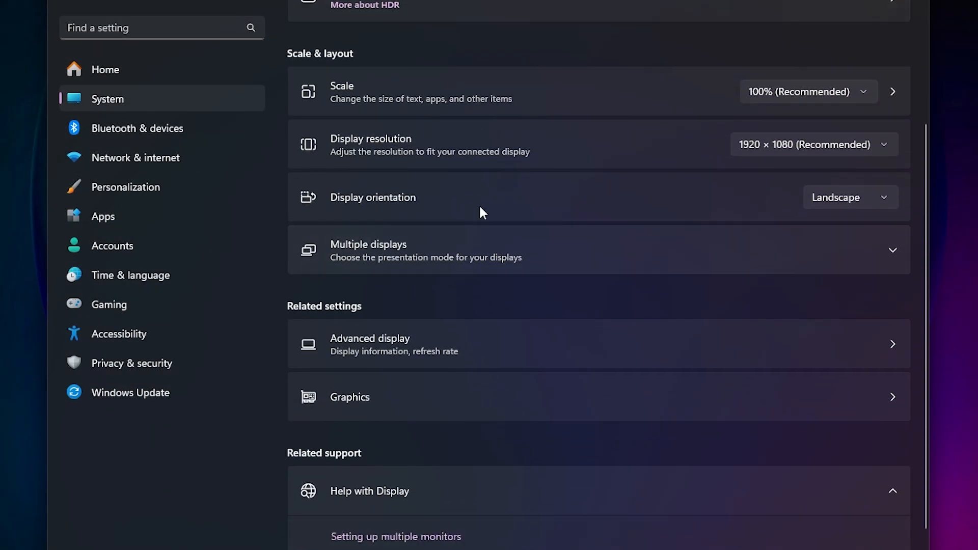
Set the monitor refresh rate to 239.96 Hz in Advanced display
{"action": "left_click", "coordinate": [420, 346]}
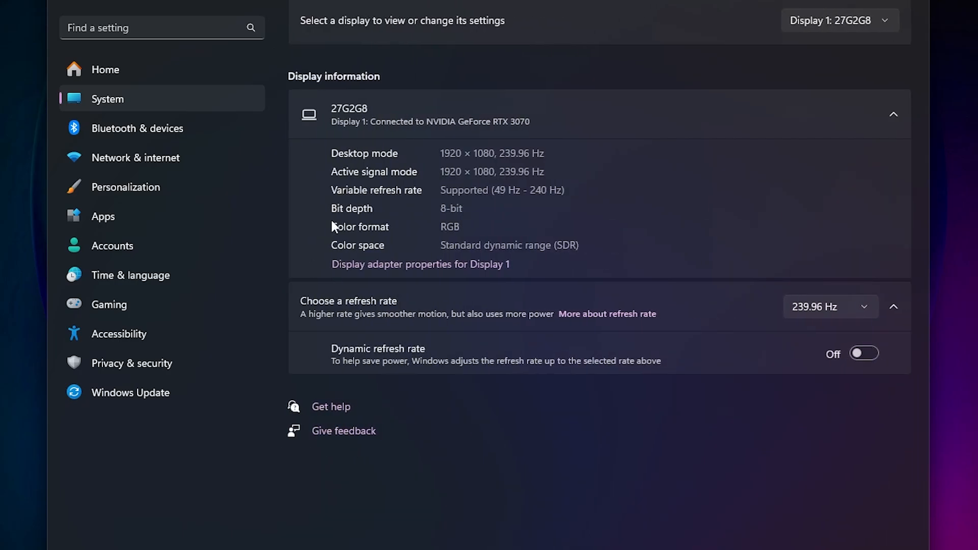
{"action": "left_click", "coordinate": [829, 308]}
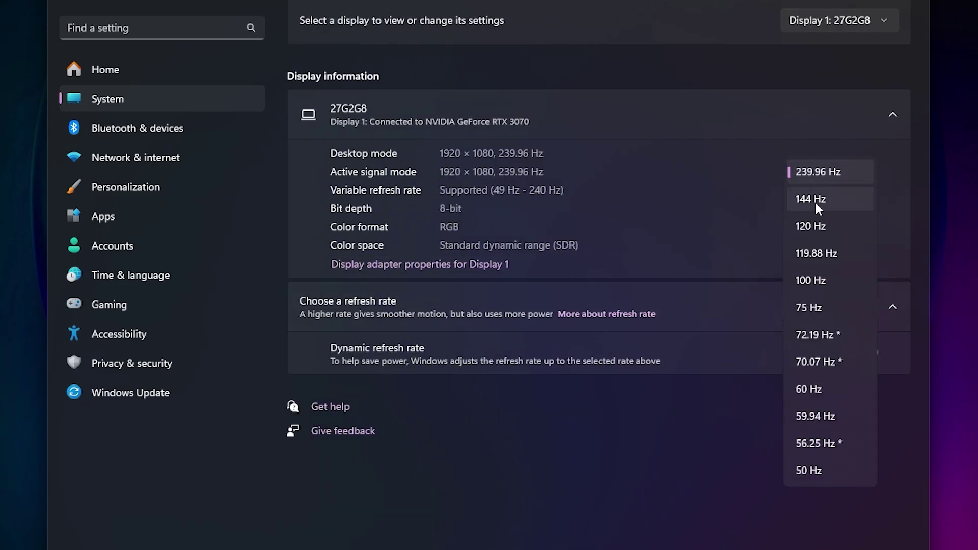
{"action": "left_click", "coordinate": [839, 173]}
{"action": "left_click", "coordinate": [841, 296]}
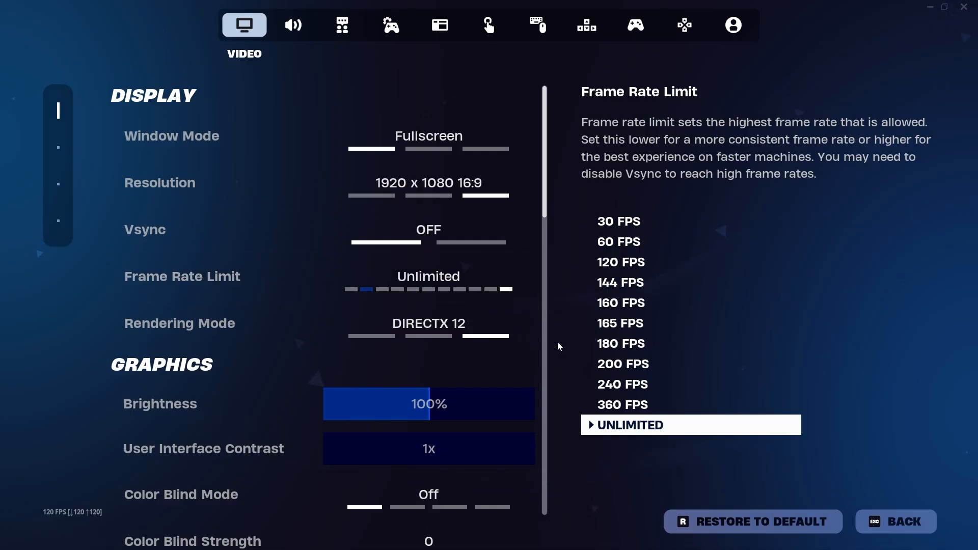
Set Frame Rate Limit to 240 FPS, briefly trying 360 FPS before settling
{"action": "left_click", "coordinate": [334, 277]}
{"action": "left_click", "coordinate": [334, 277]}
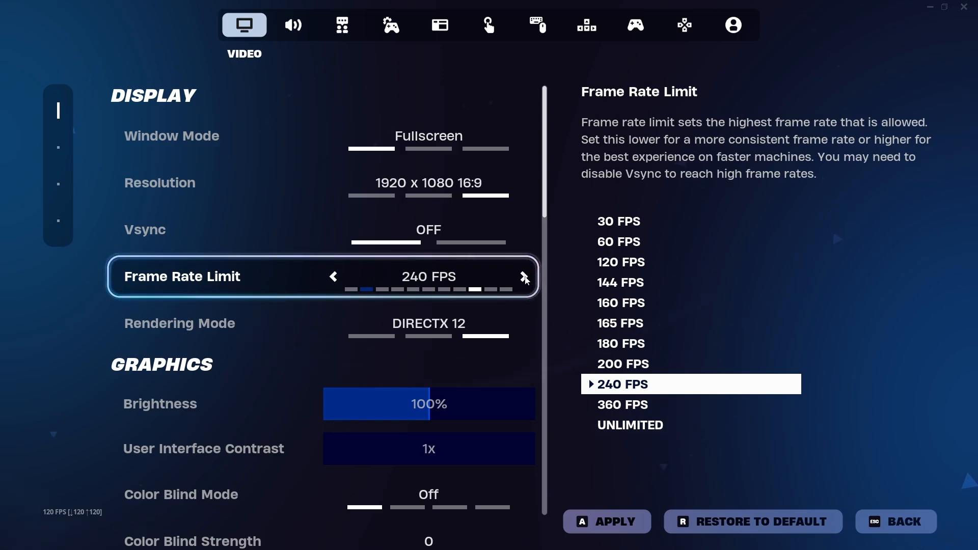
{"action": "left_click", "coordinate": [524, 278]}
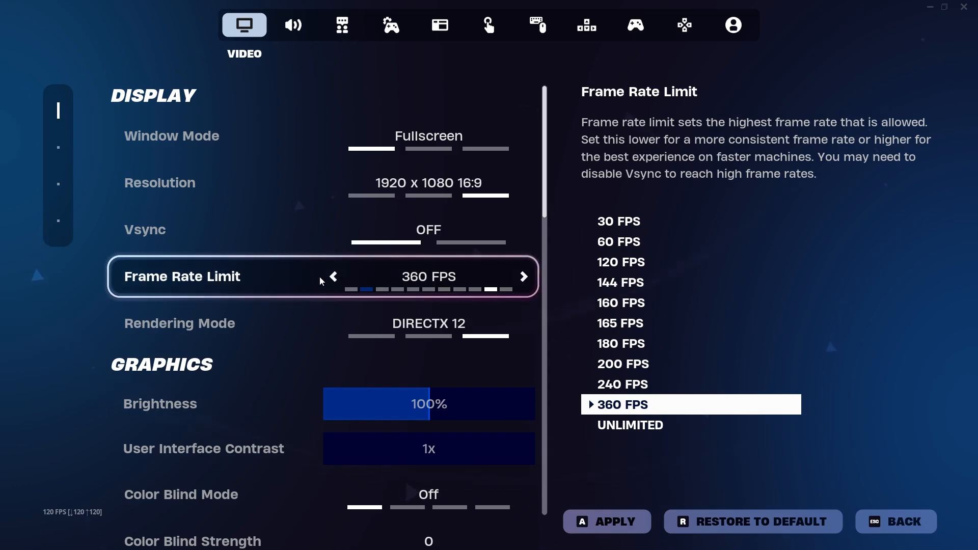
{"action": "left_click", "coordinate": [334, 275]}
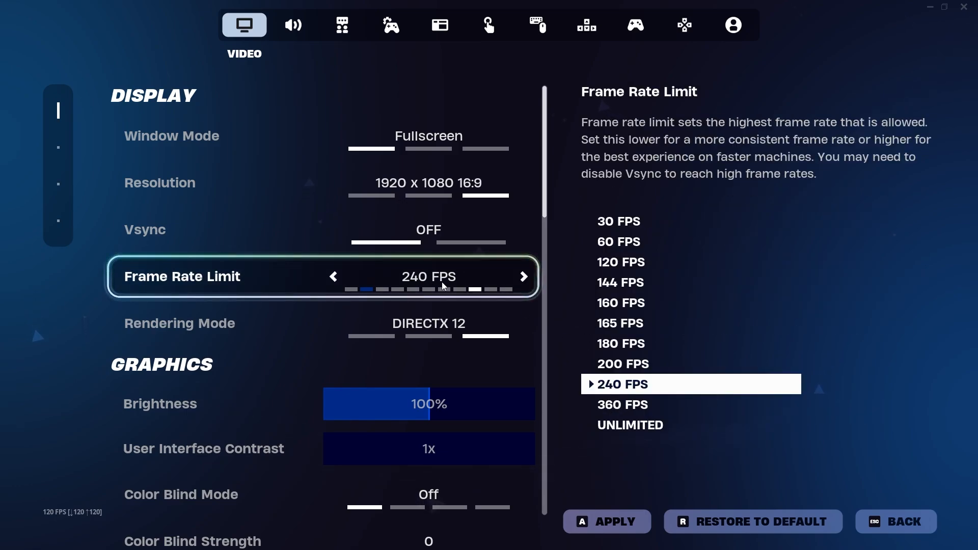
{"action": "scroll", "coordinate": [243, 351], "scroll_direction": "down", "scroll_amount": 2}
{"action": "scroll", "coordinate": [242, 351], "scroll_direction": "down", "scroll_amount": 2}
{"action": "scroll", "coordinate": [241, 351], "scroll_direction": "down", "scroll_amount": 3}
{"action": "scroll", "coordinate": [242, 350], "scroll_direction": "down", "scroll_amount": 3}
{"action": "scroll", "coordinate": [244, 350], "scroll_direction": "down", "scroll_amount": 2}
{"action": "scroll", "coordinate": [246, 348], "scroll_direction": "down", "scroll_amount": 2}
{"action": "scroll", "coordinate": [250, 343], "scroll_direction": "down", "scroll_amount": 2}
{"action": "scroll", "coordinate": [254, 336], "scroll_direction": "down", "scroll_amount": 3}
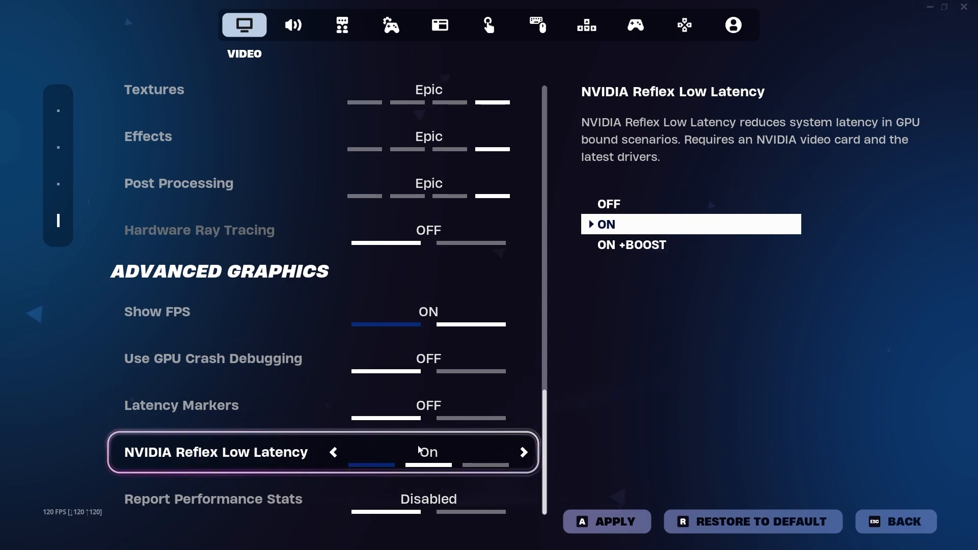
Try NVIDIA Reflex Low Latency On +Boost, settle on On, then save the video settings and return to the lobby
{"action": "left_click", "coordinate": [523, 452]}
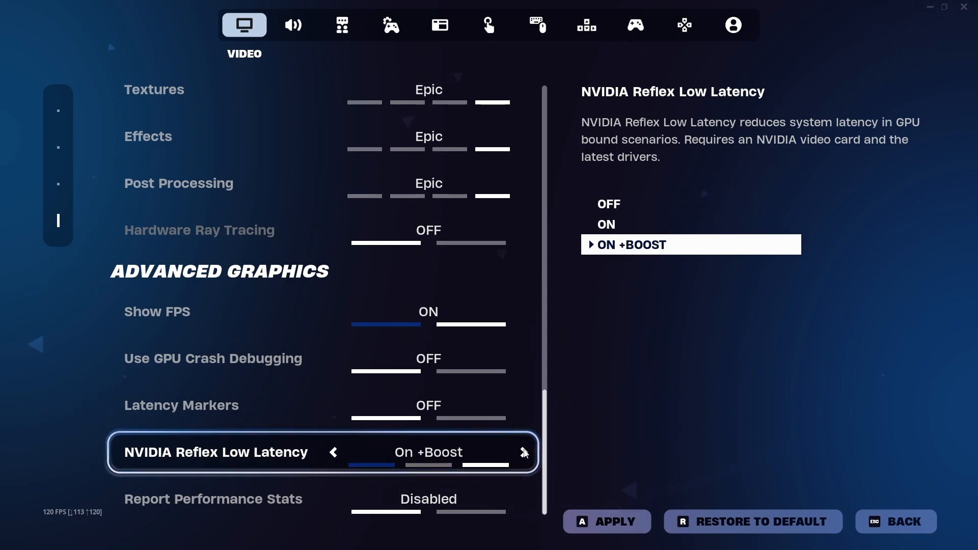
{"action": "left_click", "coordinate": [332, 453]}
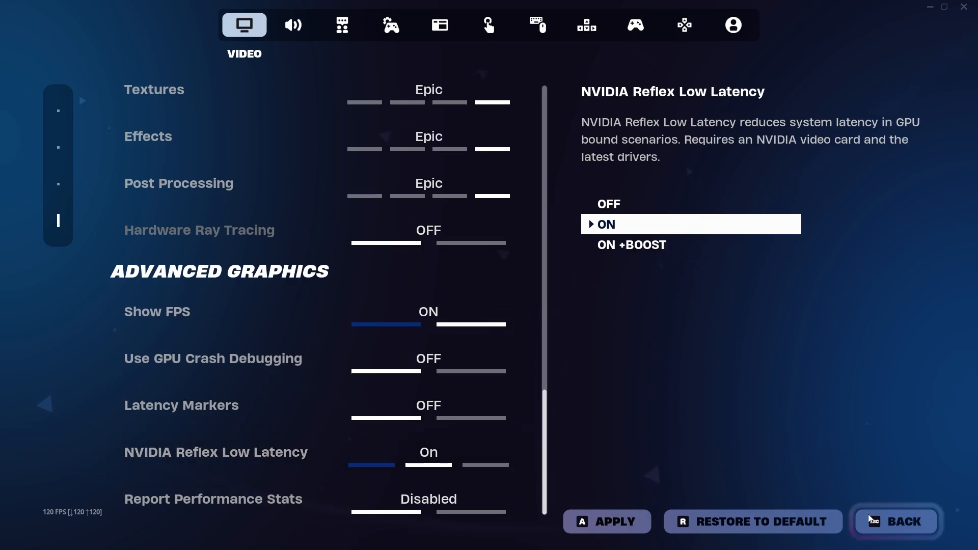
{"action": "key", "text": "Escape"}
{"action": "left_click", "coordinate": [429, 398]}
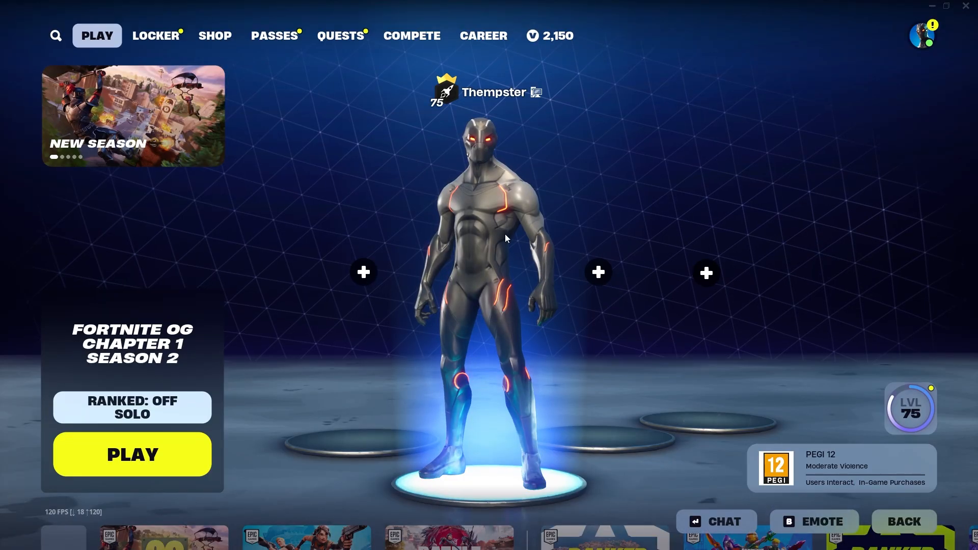